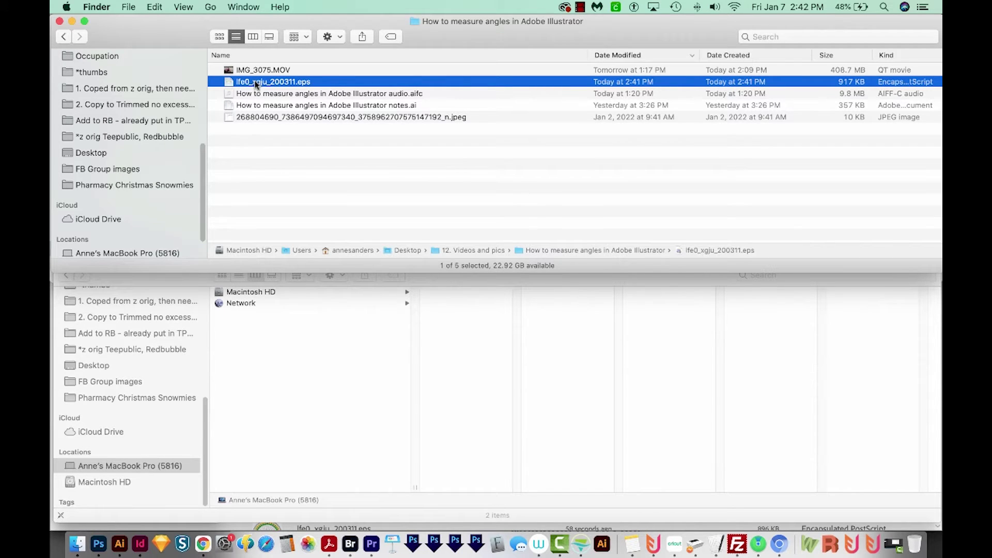
# Send lfe0_xgju_200311.eps from Finder to Adobe Illustrator via its Dock icon.
pyautogui.moveTo(257, 85)
pyautogui.mouseDown()
pyautogui.moveTo(305, 128)
pyautogui.moveTo(251, 363)
pyautogui.moveTo(153, 552)
pyautogui.moveTo(119, 547)
pyautogui.mouseUp()
# Open the EPS, then fade Layer 1's protractor to 20% opacity and lock the layer.
pyautogui.click(619, 305)
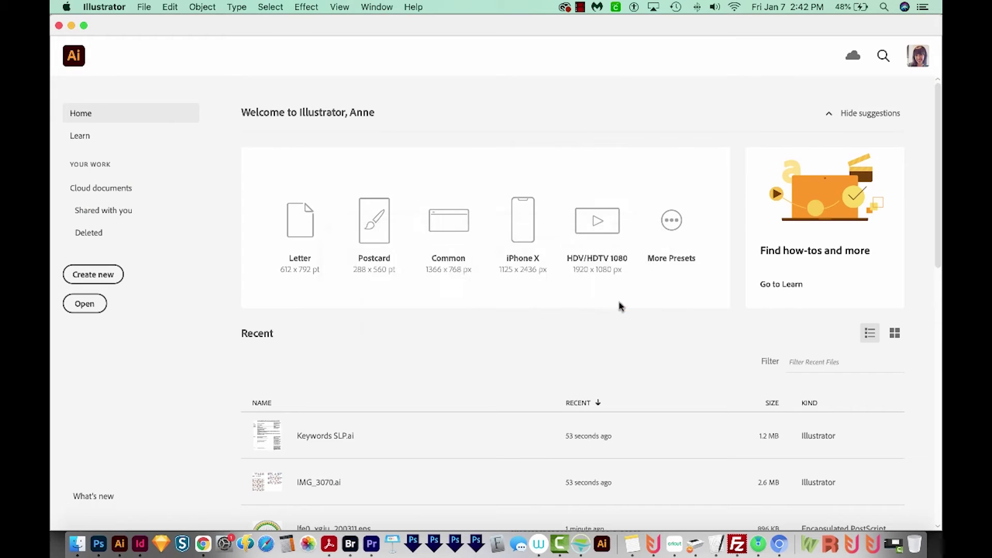
pyautogui.press('F7')
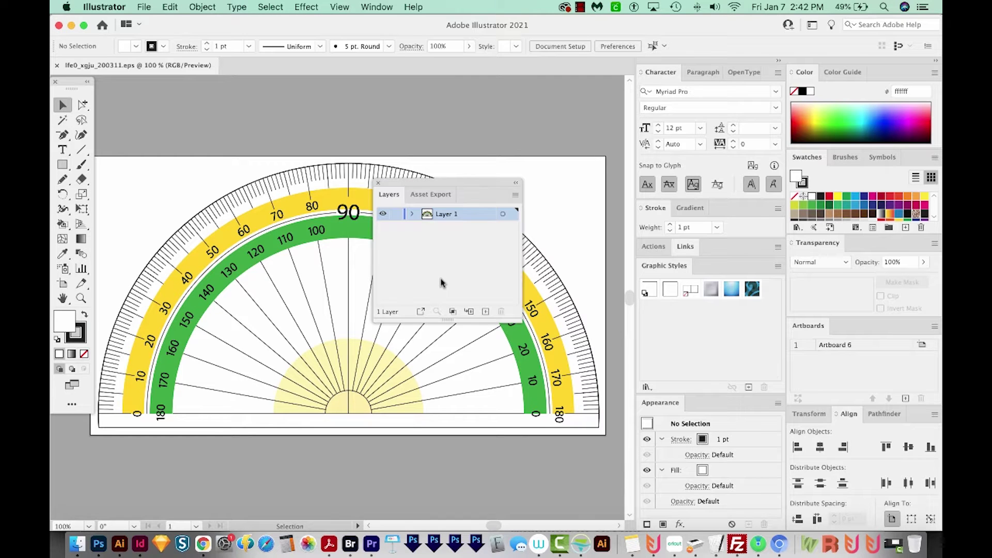
pyautogui.moveTo(517, 206); pyautogui.dragTo(602, 262)
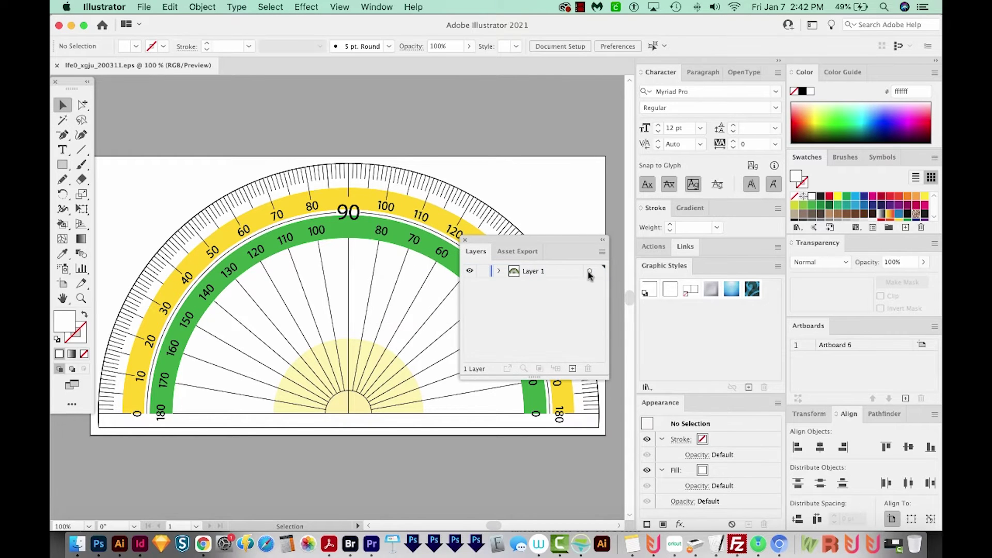
pyautogui.click(590, 272)
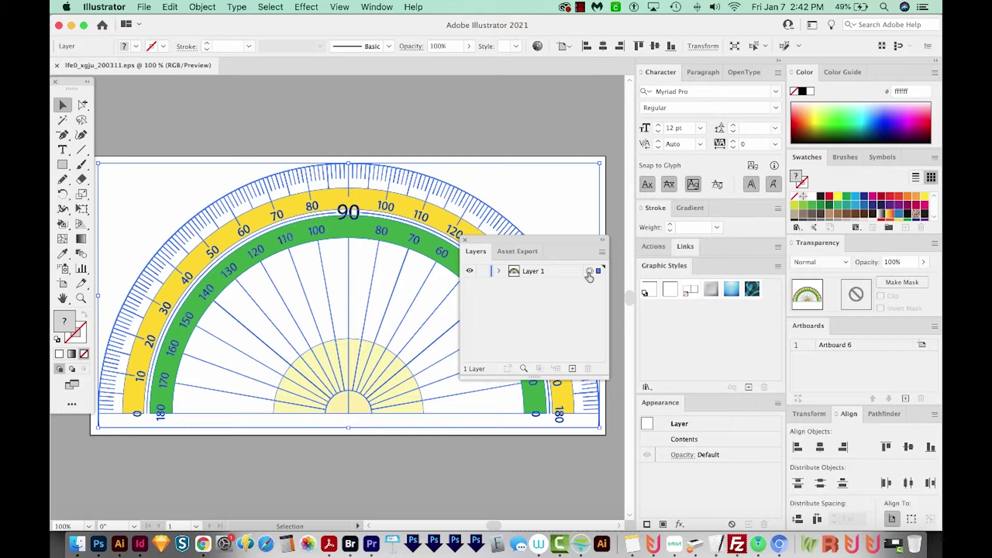
pyautogui.click(444, 46)
pyautogui.write('20')
pyautogui.press('Return')
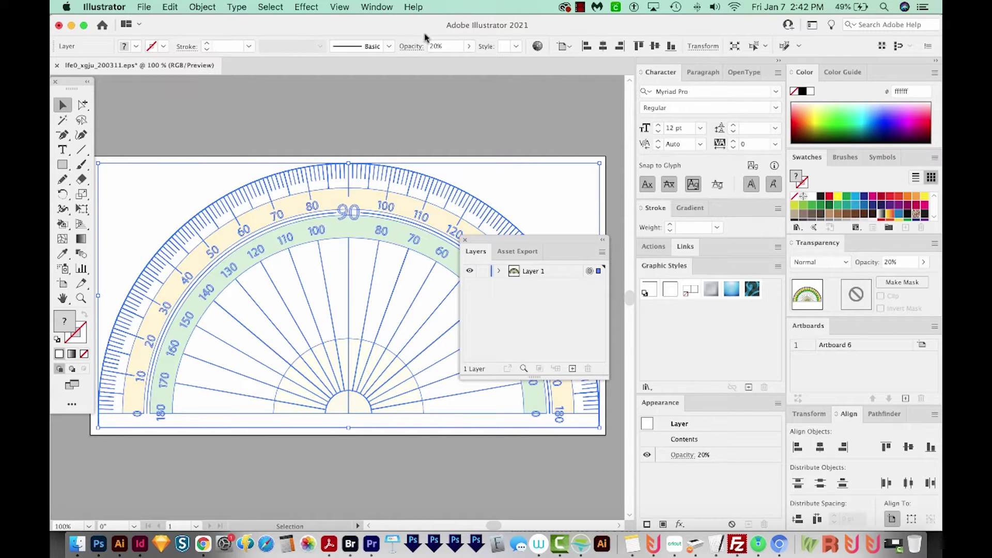
pyautogui.click(484, 272)
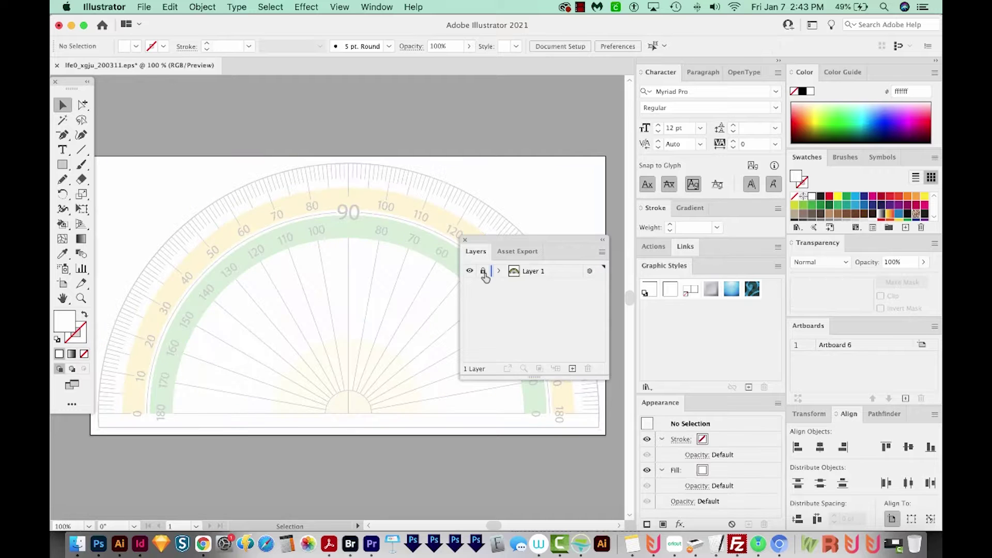
# Add Layer 2, paste the angle-line fan onto it and place it over the protractor.
pyautogui.click(572, 369)
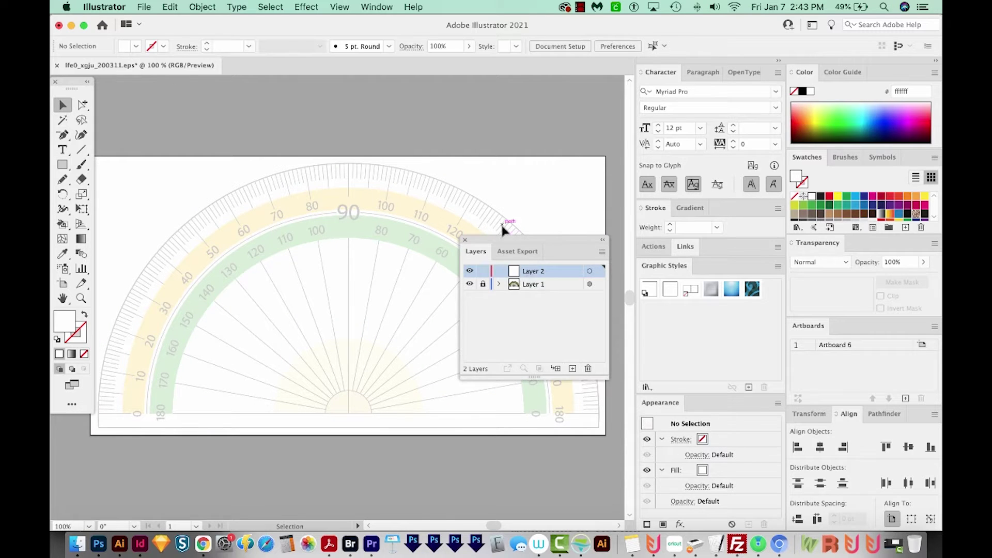
pyautogui.moveTo(505, 242); pyautogui.dragTo(489, 374)
pyautogui.press('super+v')
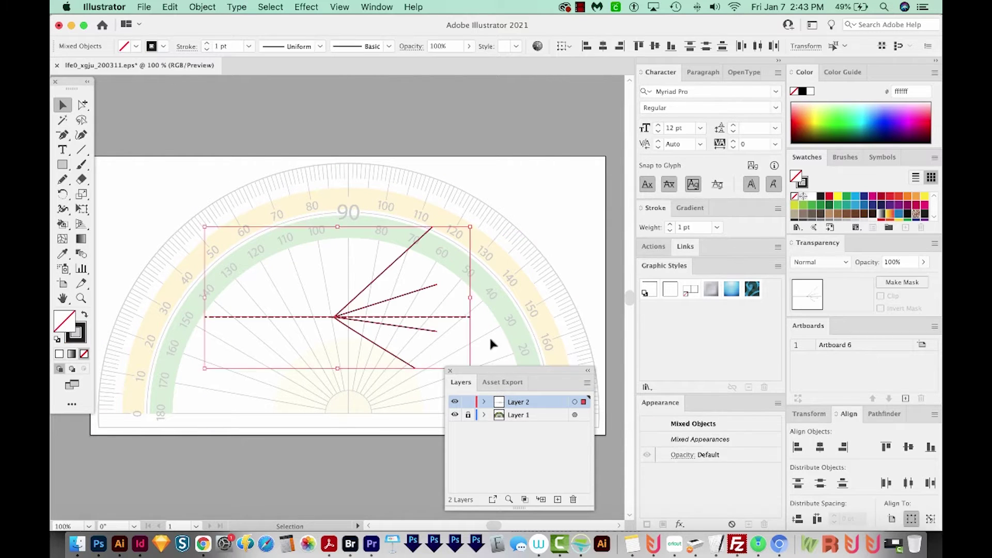
pyautogui.moveTo(254, 319); pyautogui.dragTo(436, 163)
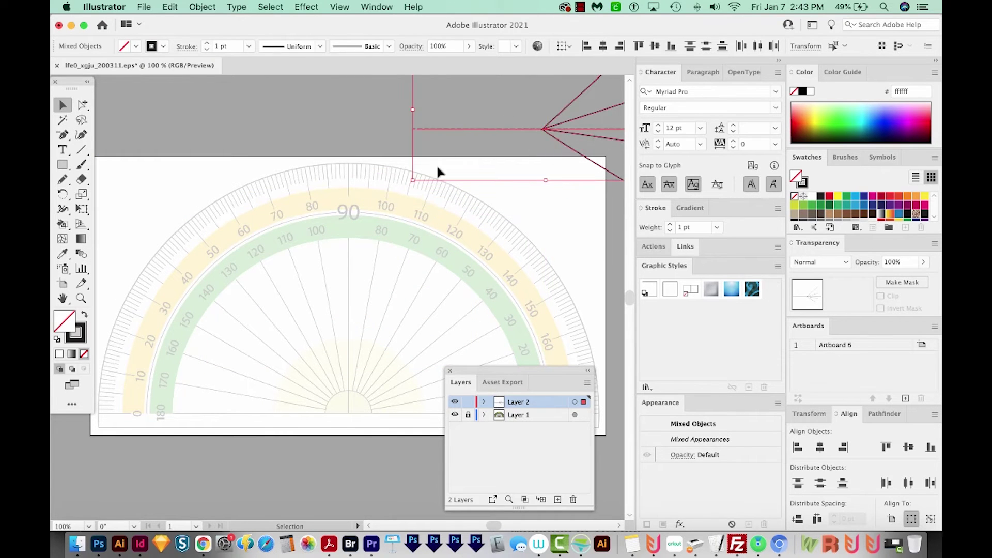
pyautogui.scroll(3, 437, 163)
pyautogui.hscroll(3, 436, 163)
pyautogui.click(451, 371)
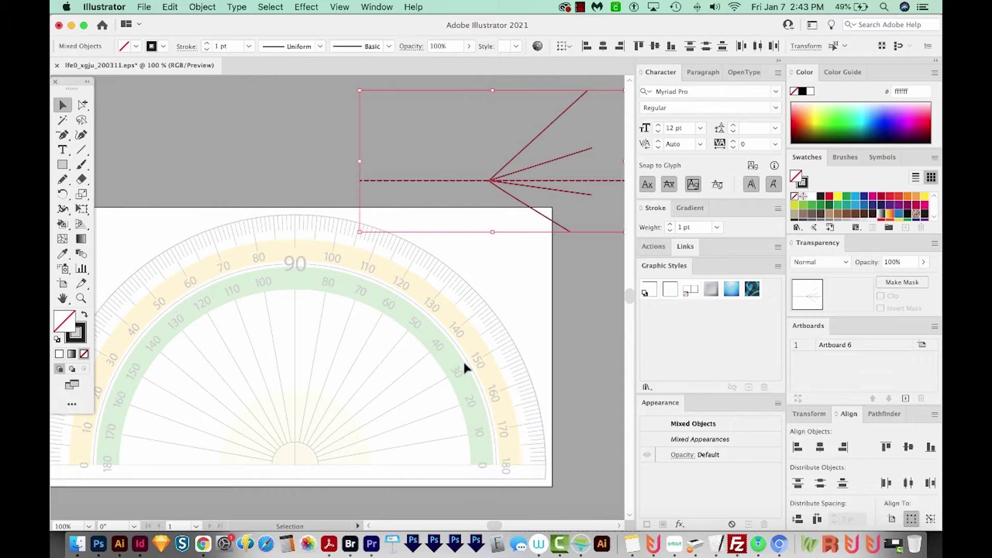
pyautogui.moveTo(489, 188); pyautogui.dragTo(452, 265)
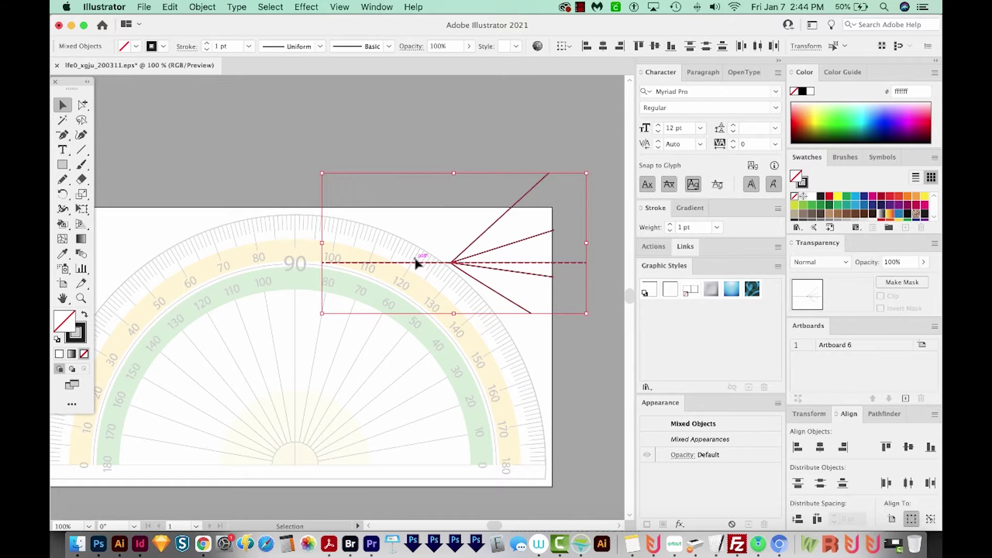
# Draw a 140.0063 pt line at 42.49° from the fan's vertex to the upper line's tip.
pyautogui.moveTo(416, 262); pyautogui.dragTo(424, 250)
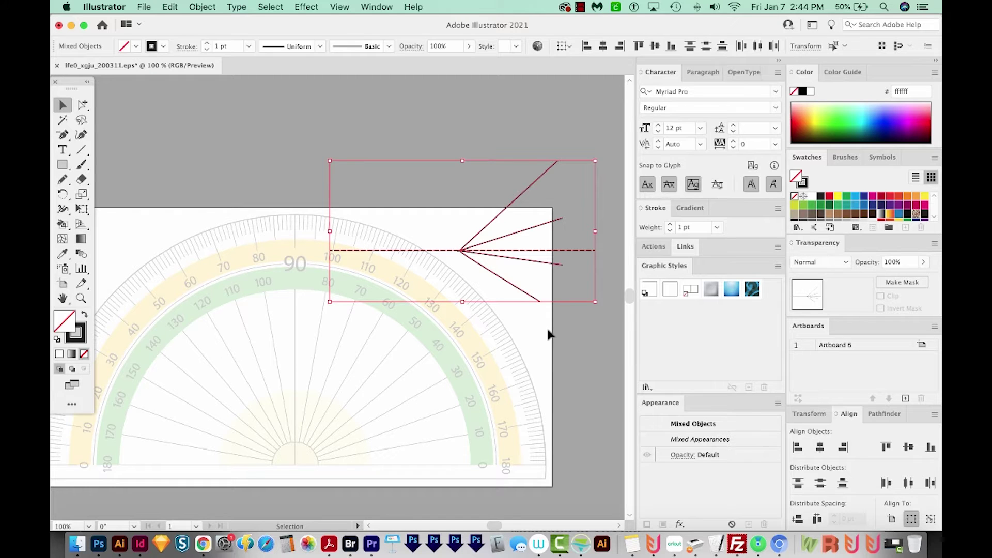
pyautogui.press('\\')
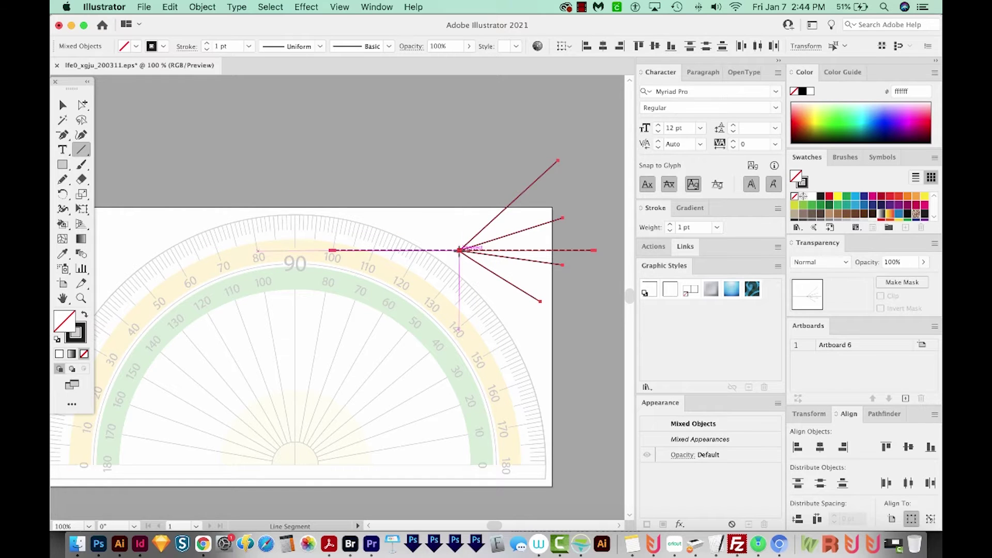
pyautogui.moveTo(461, 251)
pyautogui.mouseDown()
pyautogui.moveTo(489, 211)
pyautogui.moveTo(556, 159)
pyautogui.mouseUp()
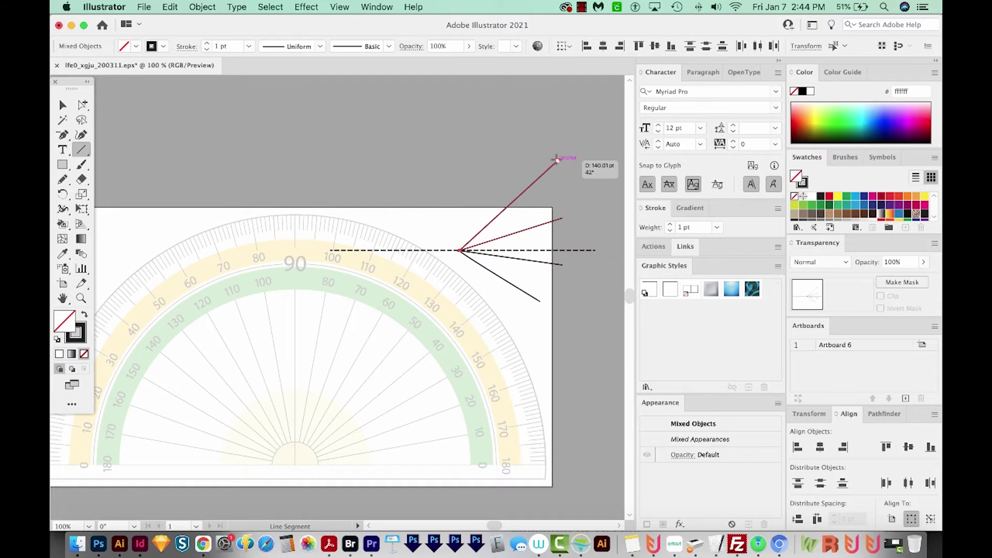
pyautogui.moveTo(557, 161); pyautogui.dragTo(557, 161)
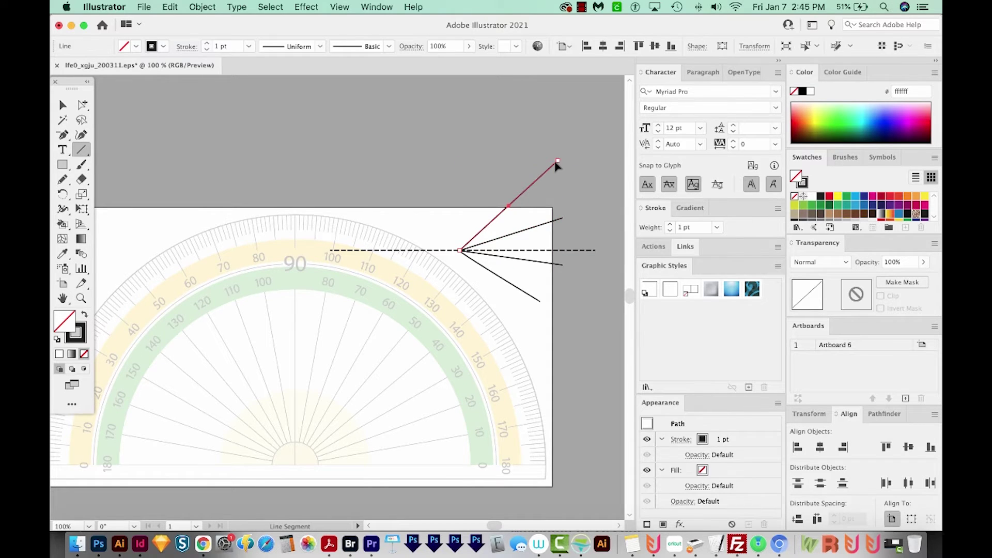
pyautogui.click(557, 162)
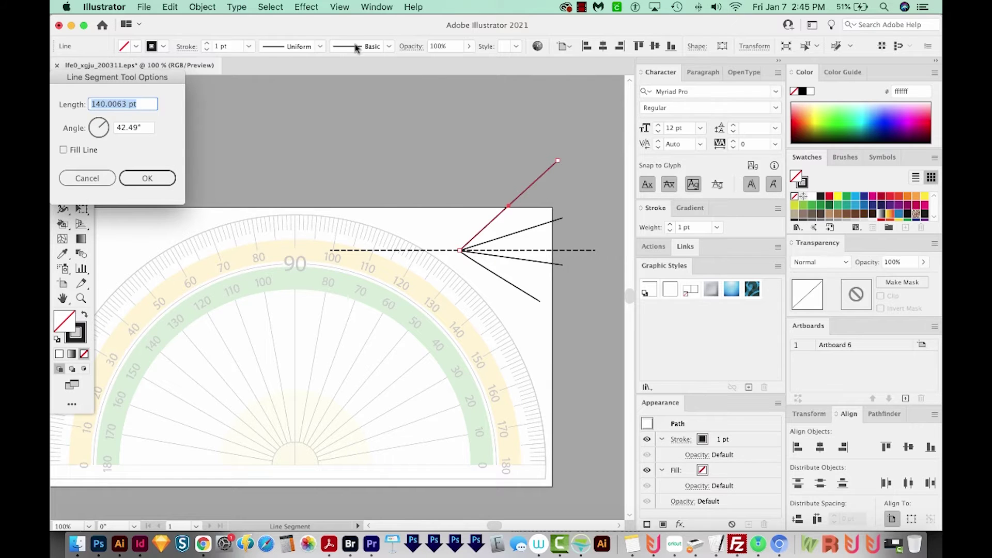
pyautogui.moveTo(136, 86); pyautogui.dragTo(269, 112)
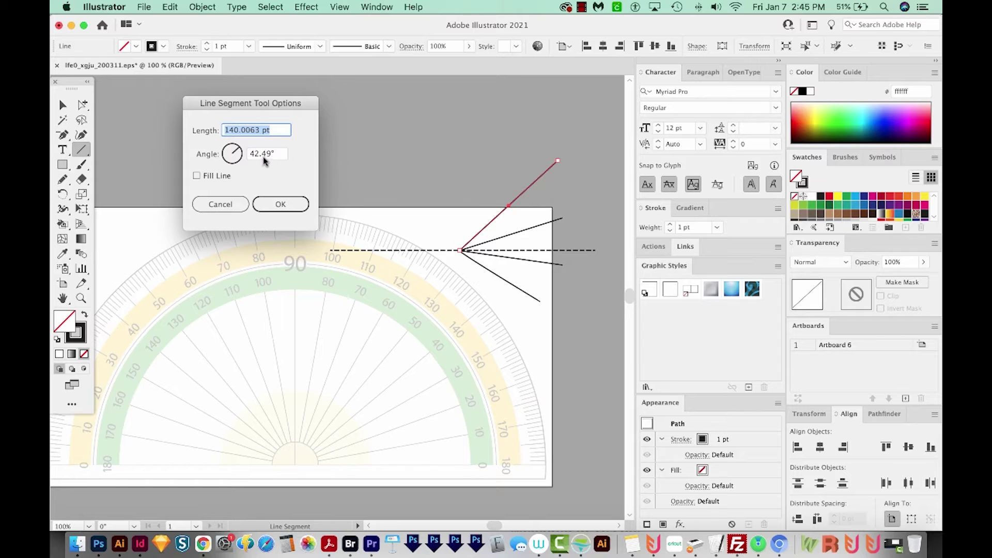
pyautogui.click(281, 204)
pyautogui.press('v')
pyautogui.moveTo(460, 250); pyautogui.dragTo(501, 218)
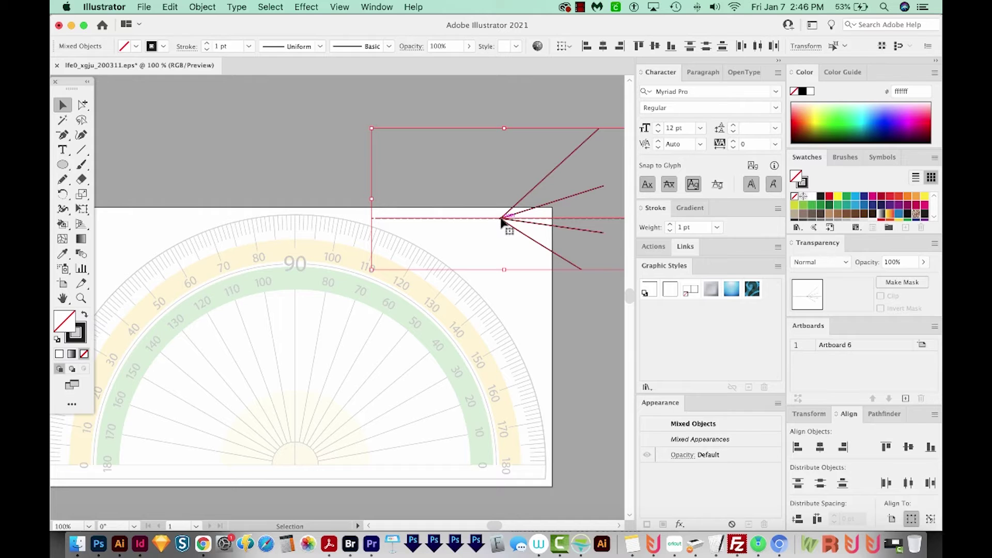
# Move the fan so its vertex sits on the protractor centre, then deselect it.
pyautogui.moveTo(502, 218); pyautogui.dragTo(297, 466)
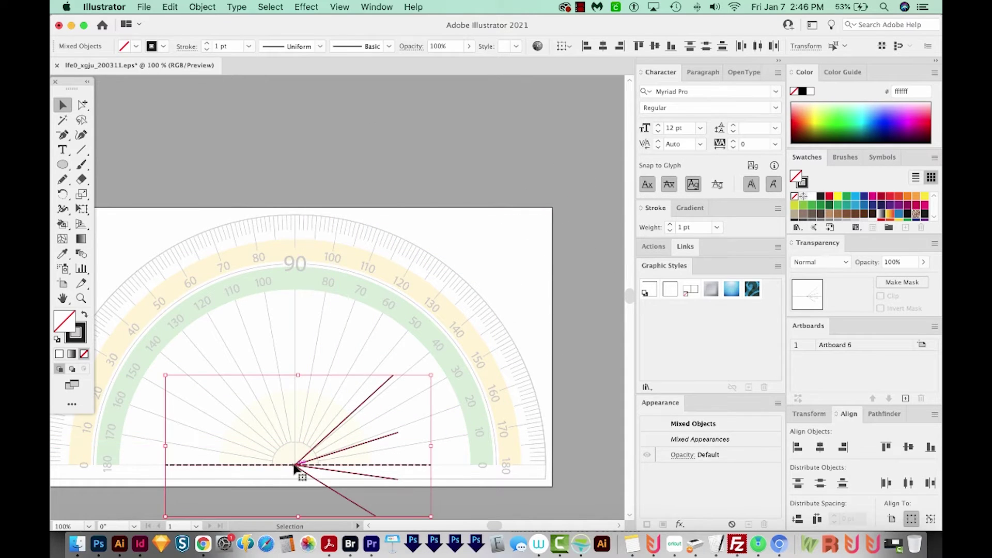
pyautogui.click(472, 443)
pyautogui.scroll(-3, 457, 383)
pyautogui.hscroll(-2, 457, 383)
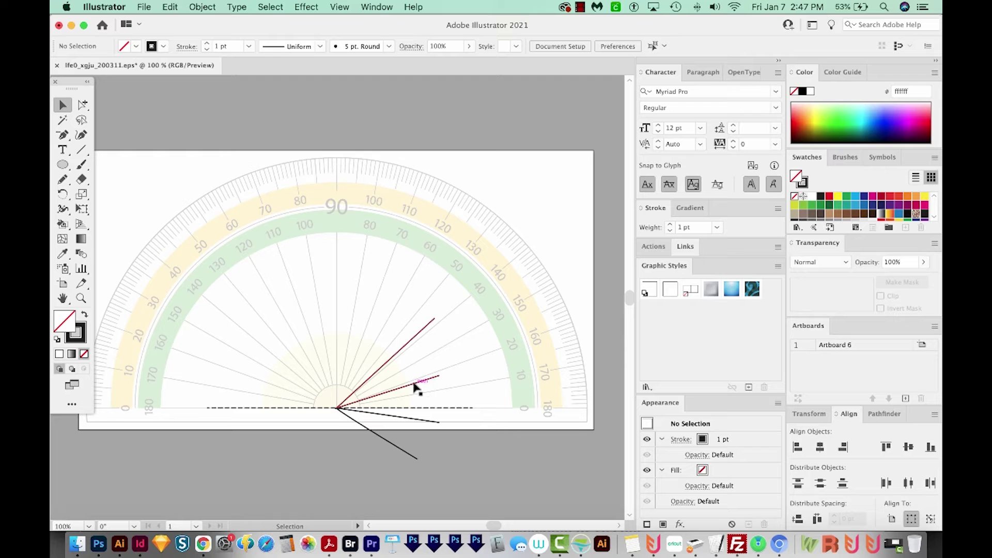
# Draw a 113.5872 pt line at 17.58° from the centre, then a rectangle over the 90 mark.
pyautogui.click(81, 149)
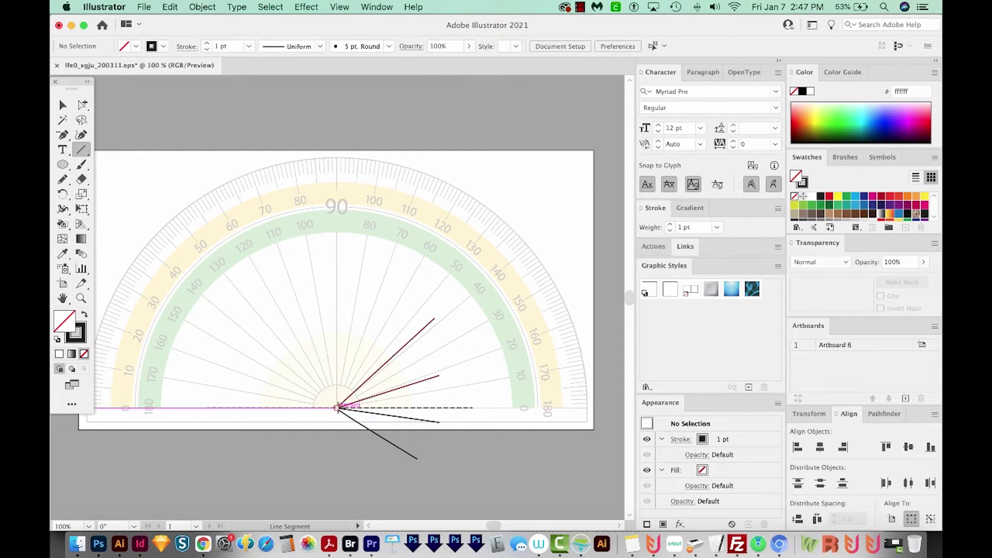
pyautogui.moveTo(339, 409); pyautogui.dragTo(440, 376)
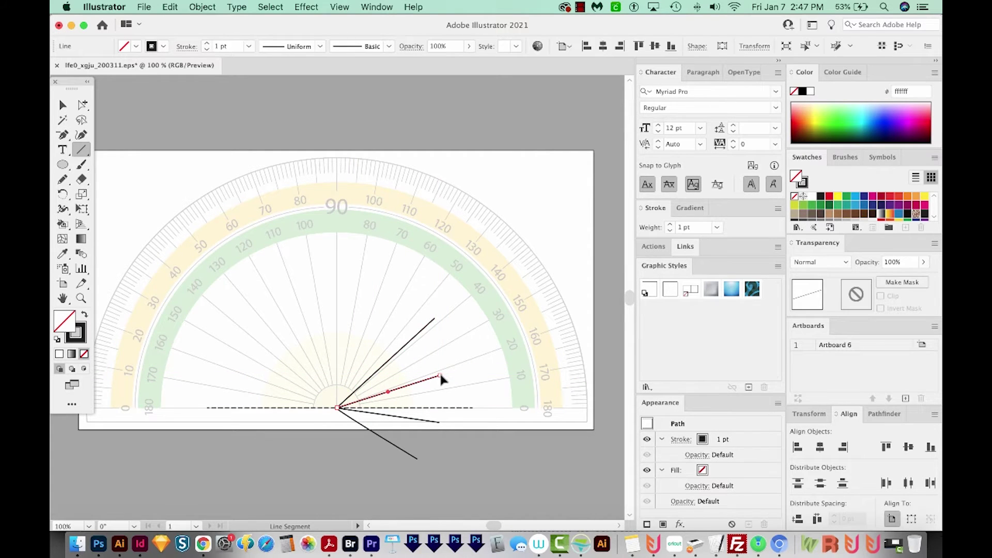
pyautogui.click(439, 371)
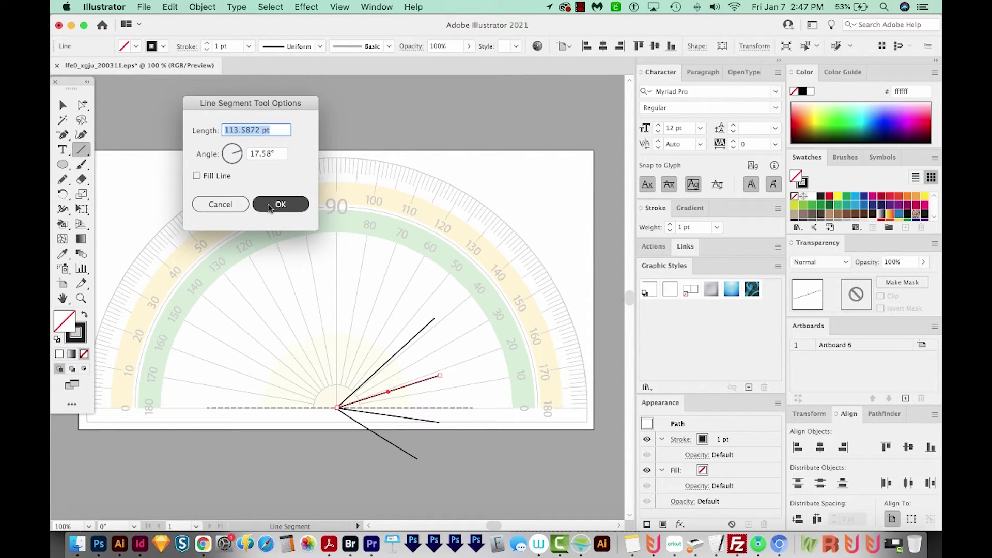
pyautogui.click(279, 205)
pyautogui.press('m')
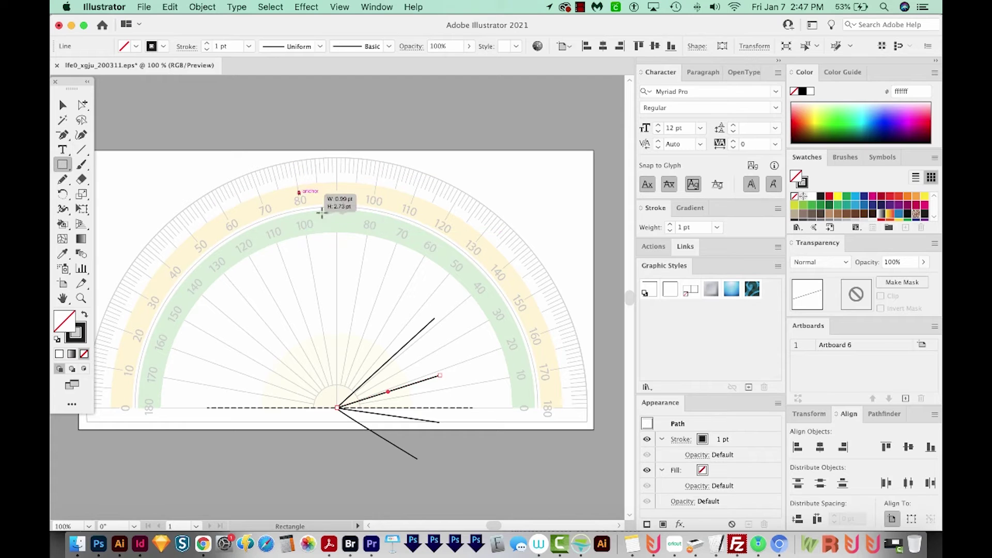
pyautogui.moveTo(298, 192); pyautogui.dragTo(401, 259)
pyautogui.press('super+z')
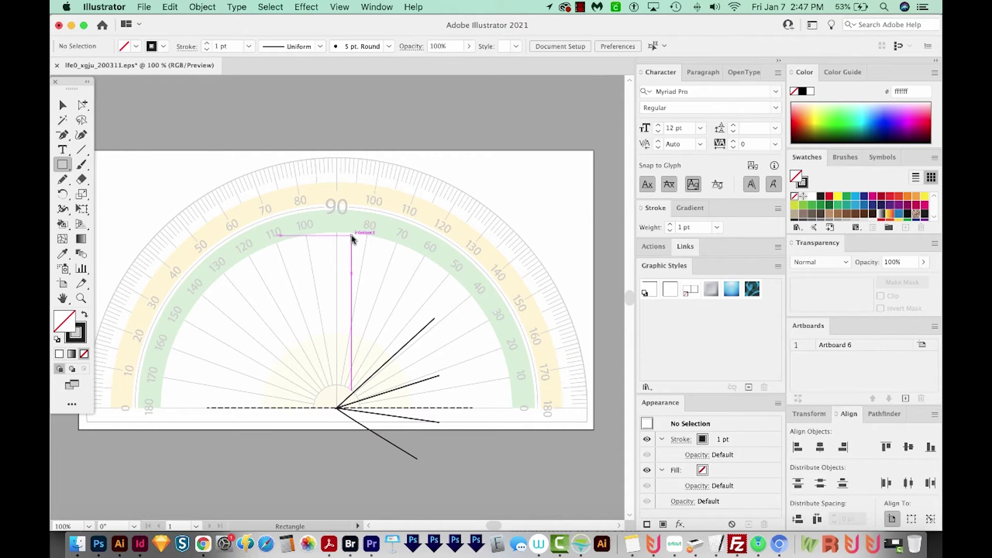
pyautogui.press('\\')
pyautogui.moveTo(317, 291); pyautogui.dragTo(508, 225)
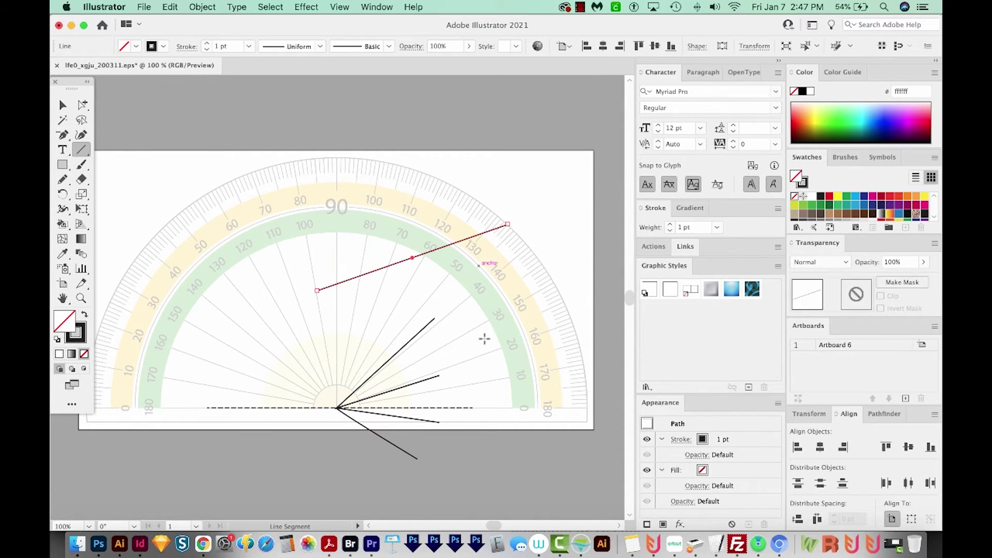
pyautogui.click(63, 105)
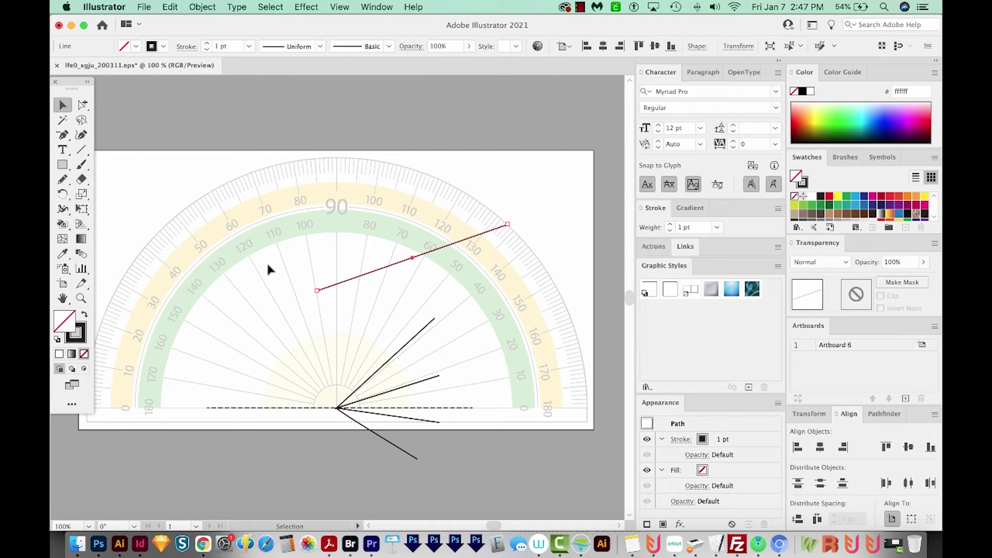
pyautogui.click(381, 361)
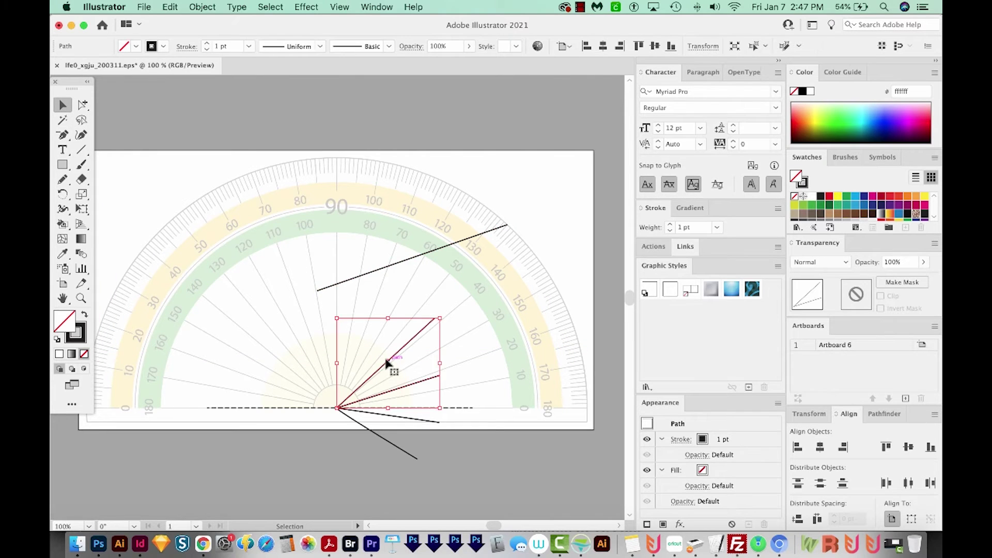
pyautogui.click(80, 150)
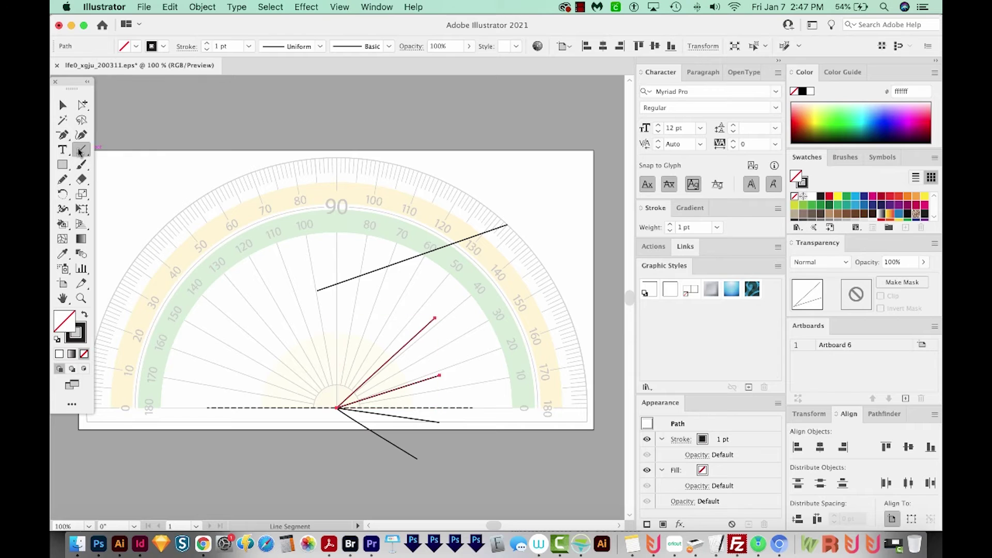
pyautogui.doubleClick(80, 150)
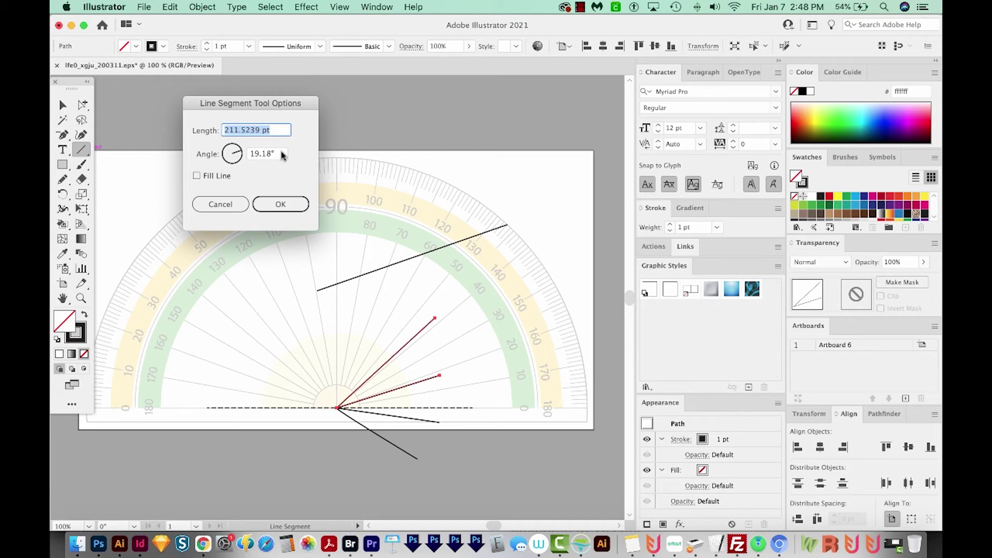
pyautogui.click(236, 208)
pyautogui.press('v')
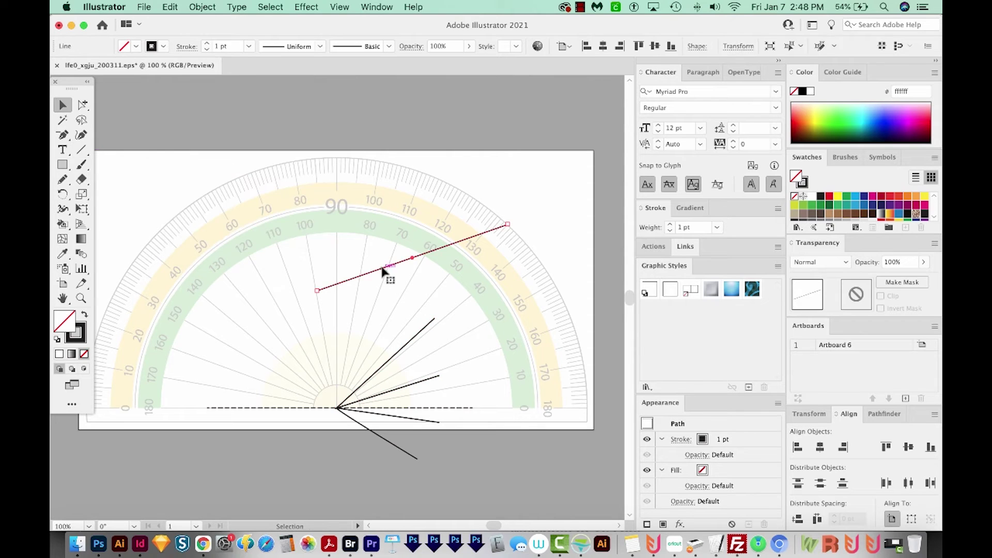
pyautogui.click(385, 269)
pyautogui.press('Delete')
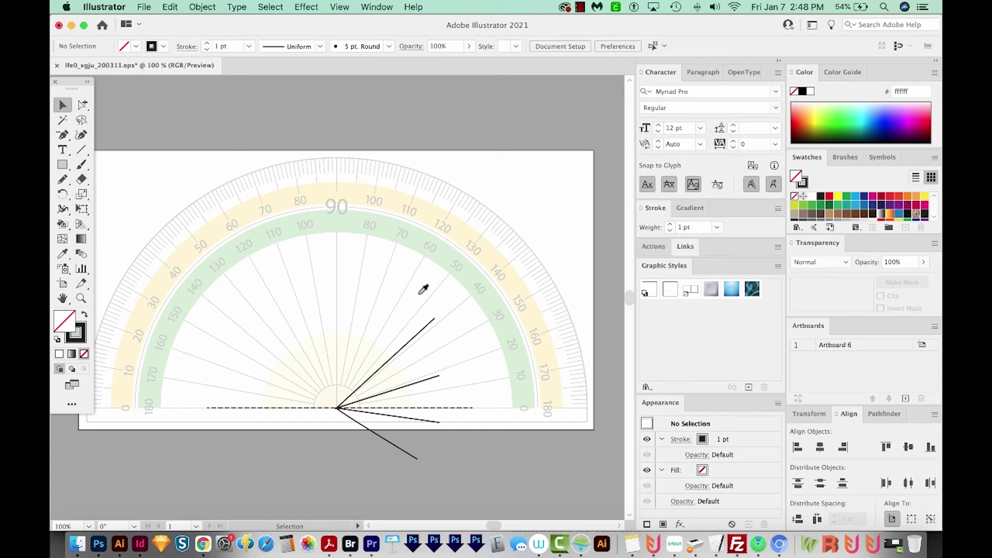
pyautogui.press('i')
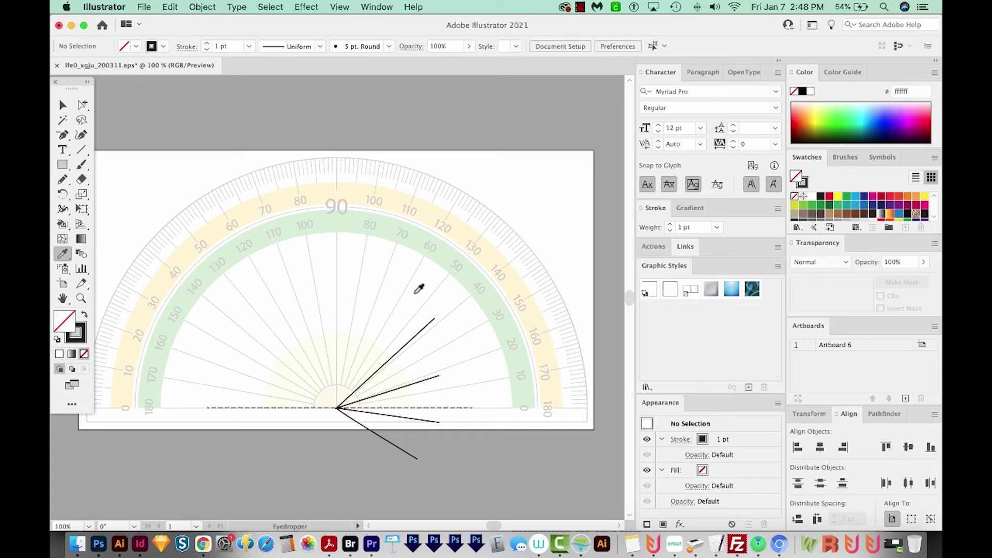
# Turn on the Measure tool and Info panel, then measure from centre to the upper tip.
pyautogui.click(62, 255)
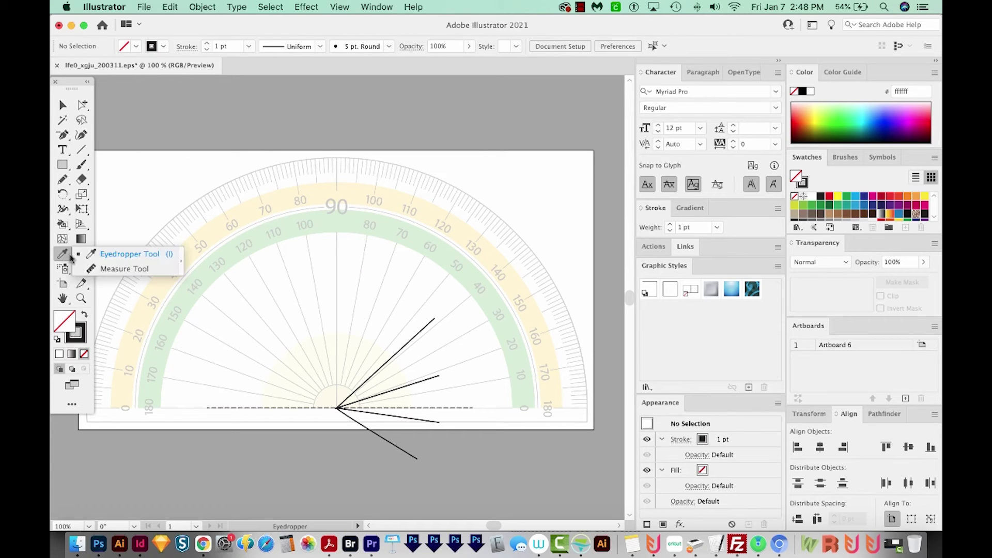
pyautogui.click(116, 270)
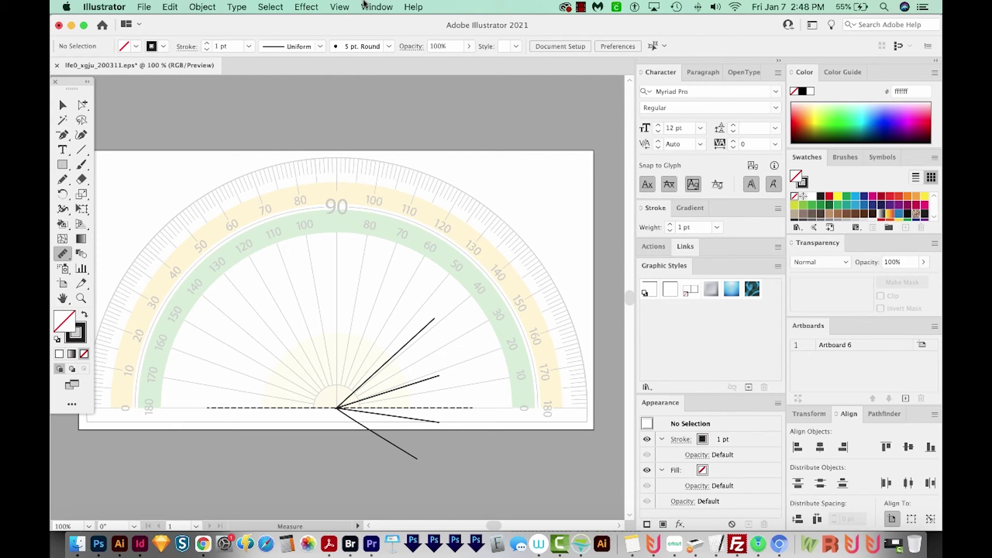
pyautogui.click(376, 7)
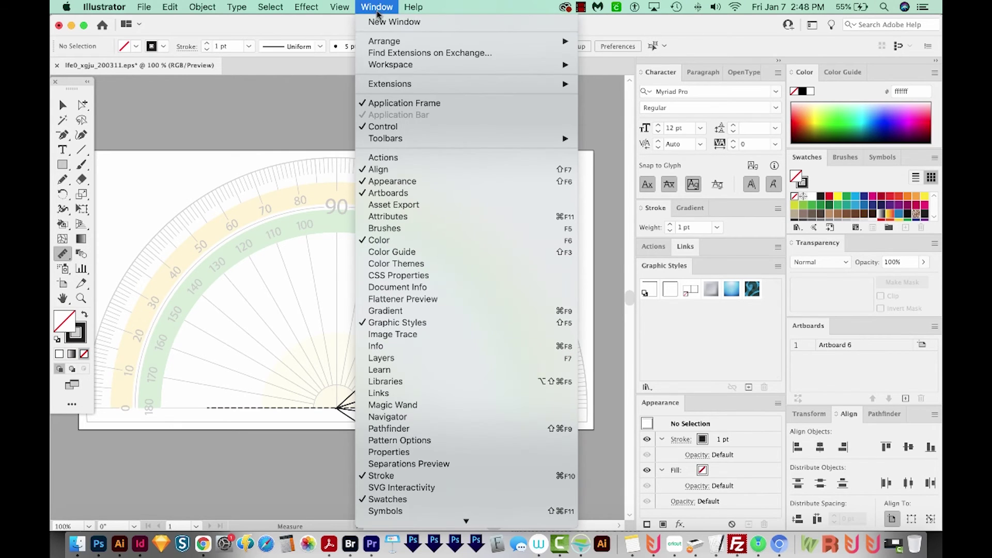
pyautogui.click(454, 351)
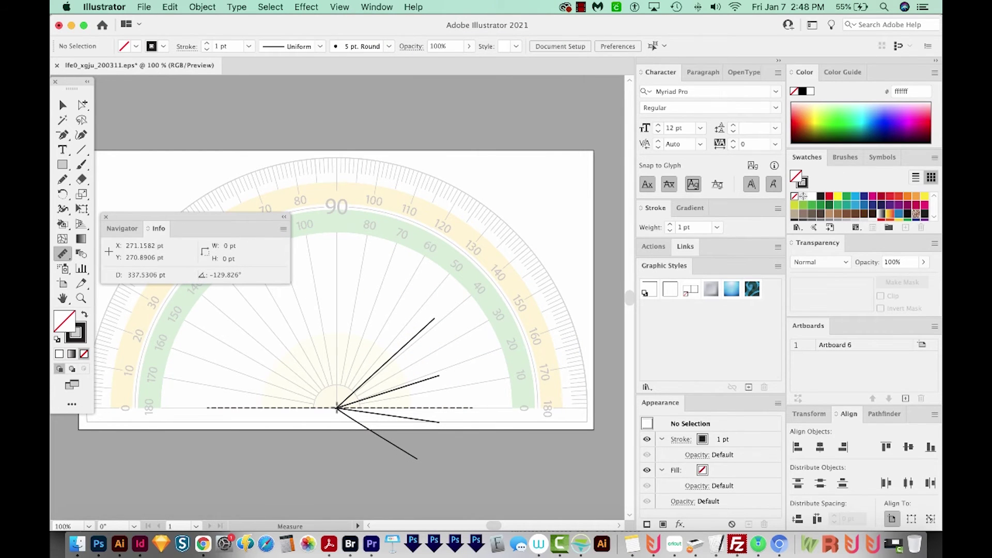
pyautogui.moveTo(337, 408); pyautogui.dragTo(437, 318)
# Re-measure the upper angle line at about 42.49° and 140 pt, then close the Info readout.
pyautogui.moveTo(435, 318)
pyautogui.mouseDown()
pyautogui.moveTo(448, 337)
pyautogui.moveTo(420, 317)
pyautogui.moveTo(433, 318)
pyautogui.mouseUp()
pyautogui.moveTo(434, 322); pyautogui.dragTo(433, 318)
pyautogui.press('F8')
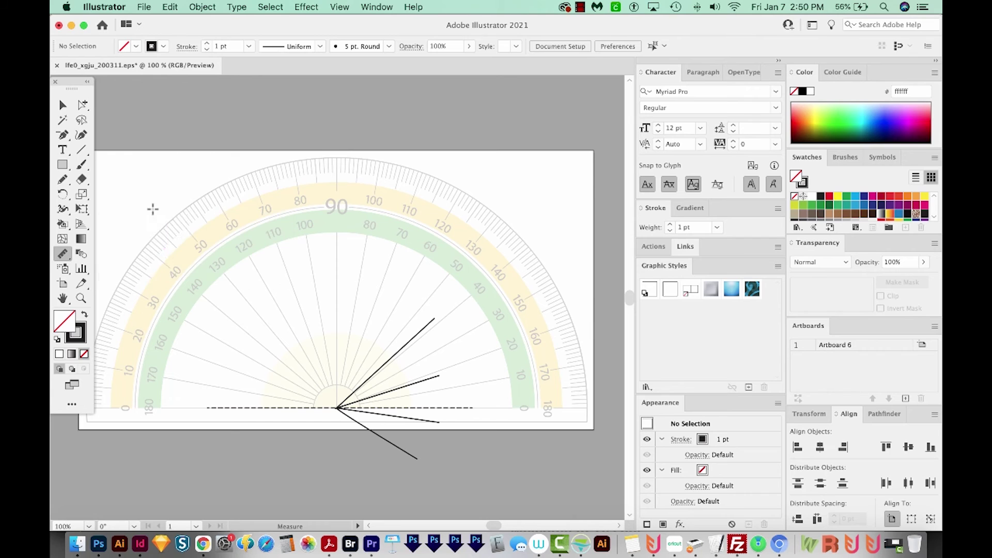
pyautogui.press('\\')
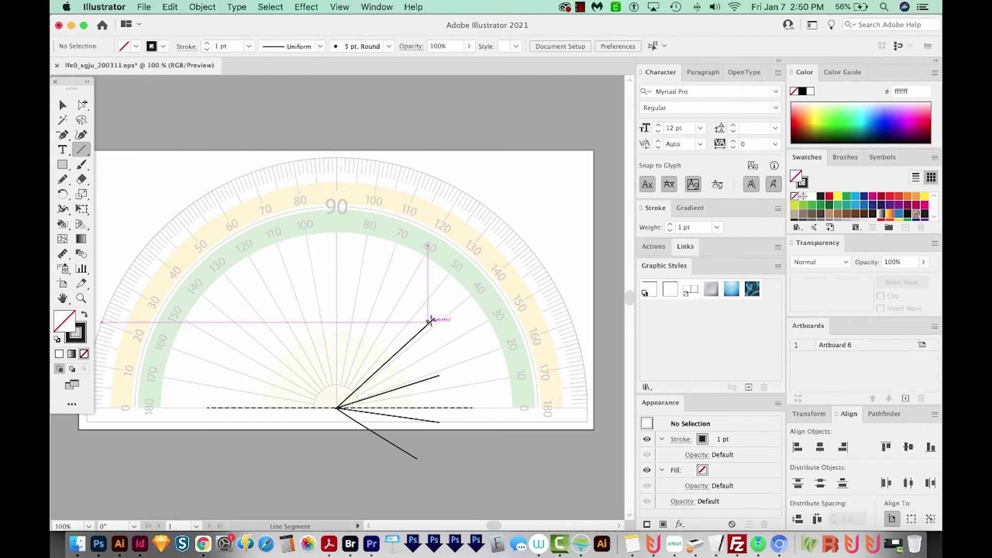
# Draw a line from the upper tip to the centre, reading 140.0063 pt at 222.49°.
pyautogui.moveTo(433, 318); pyautogui.dragTo(339, 409)
pyautogui.click(338, 409)
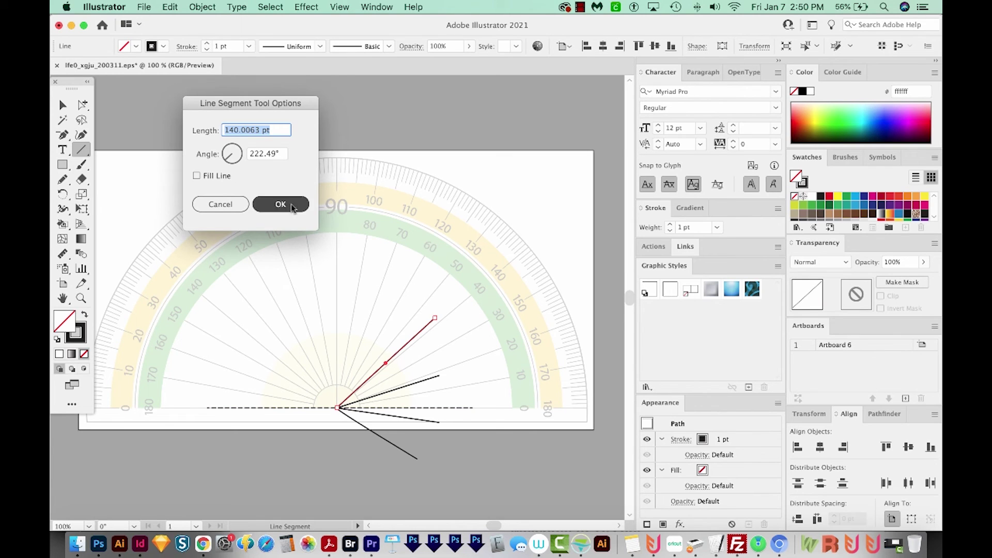